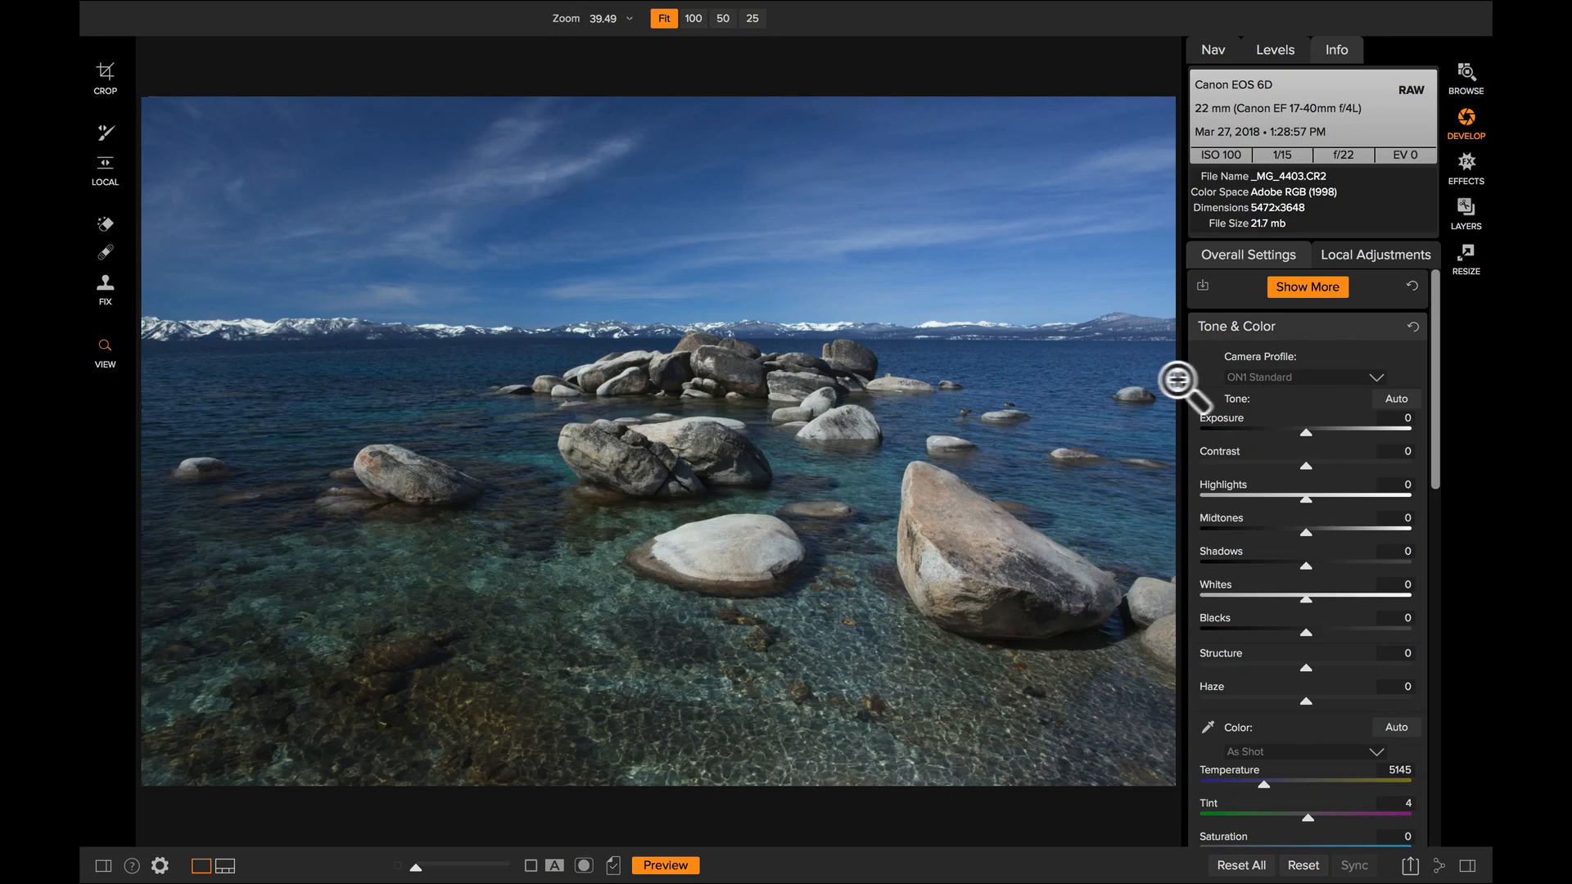
# - Show the Camera Profile list in Tone & Color for the lakeside rocks photo
pyautogui.click(1303, 376)
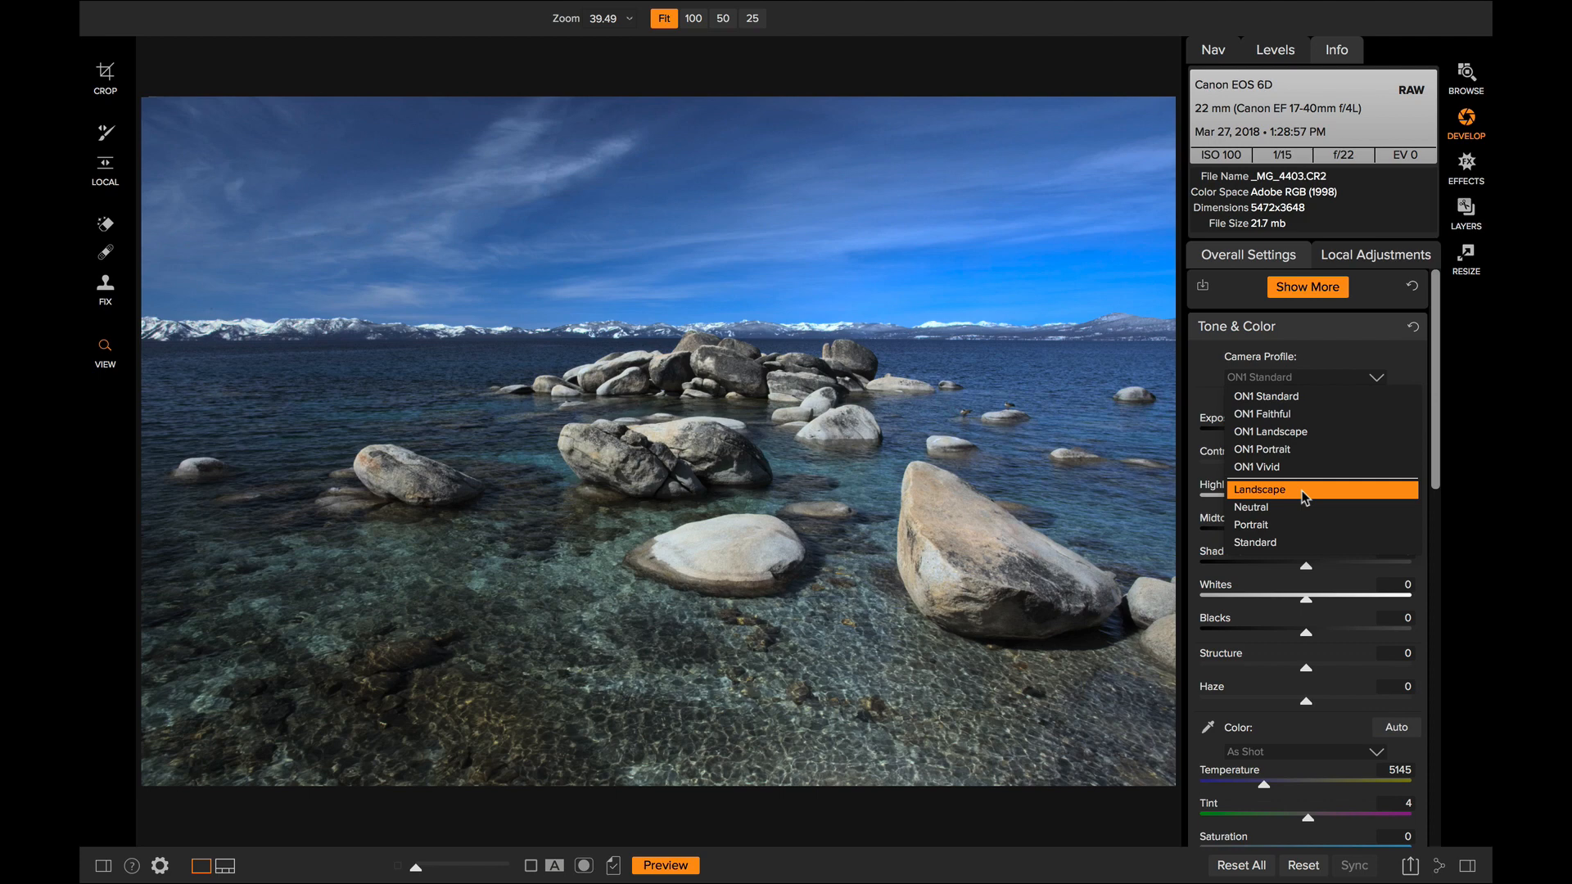
# - Choose Landscape as the camera profile, deepening the blue sky and contrast
pyautogui.click(1304, 491)
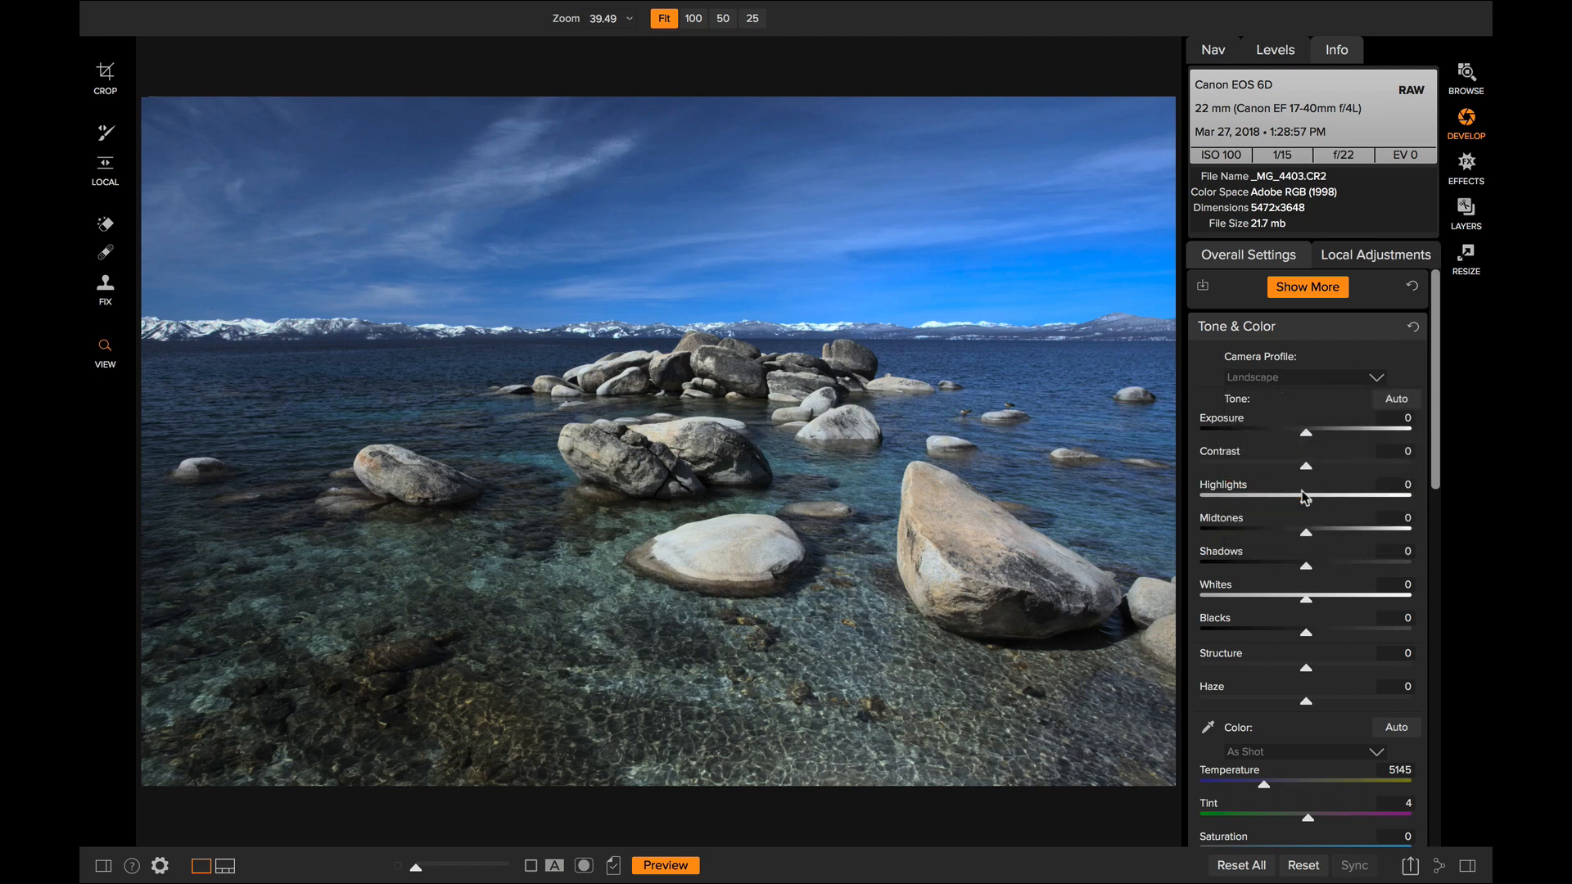